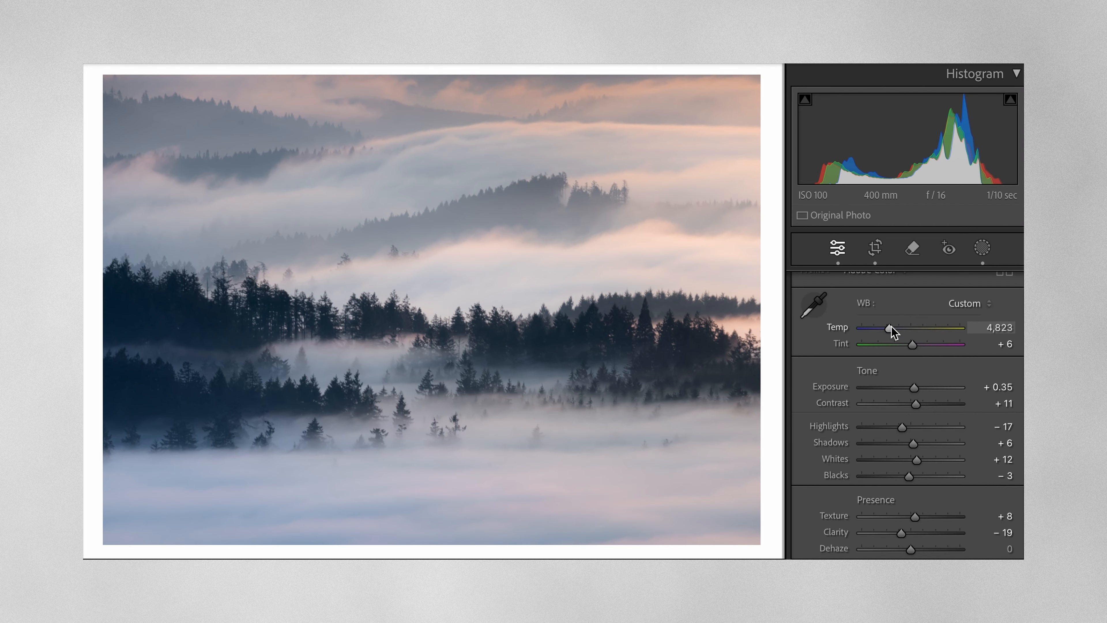
Fine-tune the white balance temperature, slightly warmer on the foggy forest photo and slightly cooler on the snowy lake photo.
left_click_drag(898, 327, 905, 328)
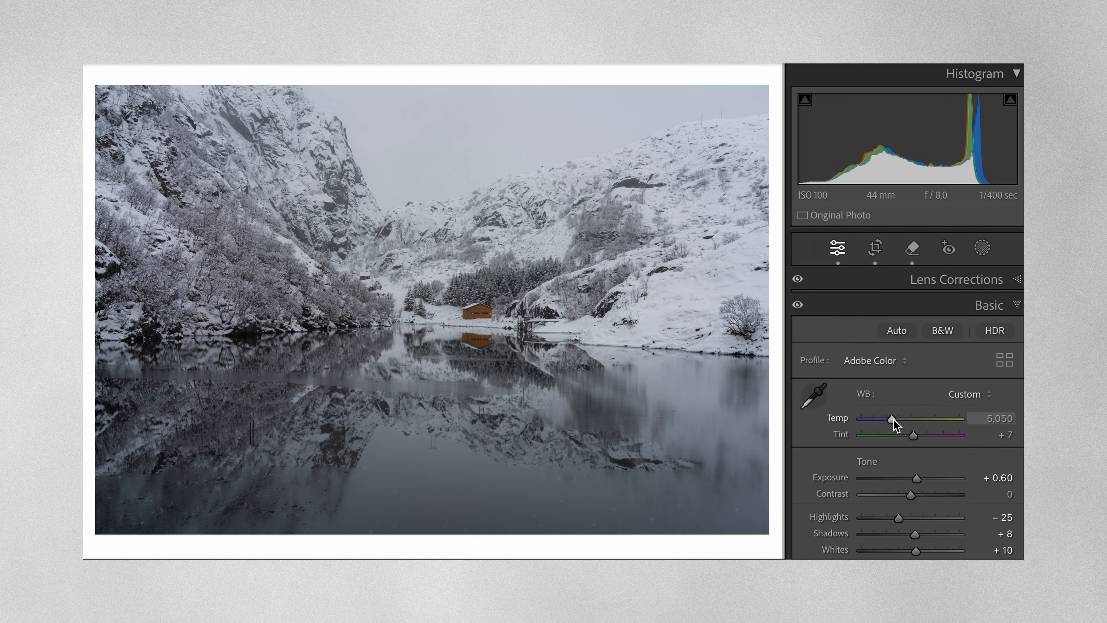
left_click_drag(894, 419, 890, 419)
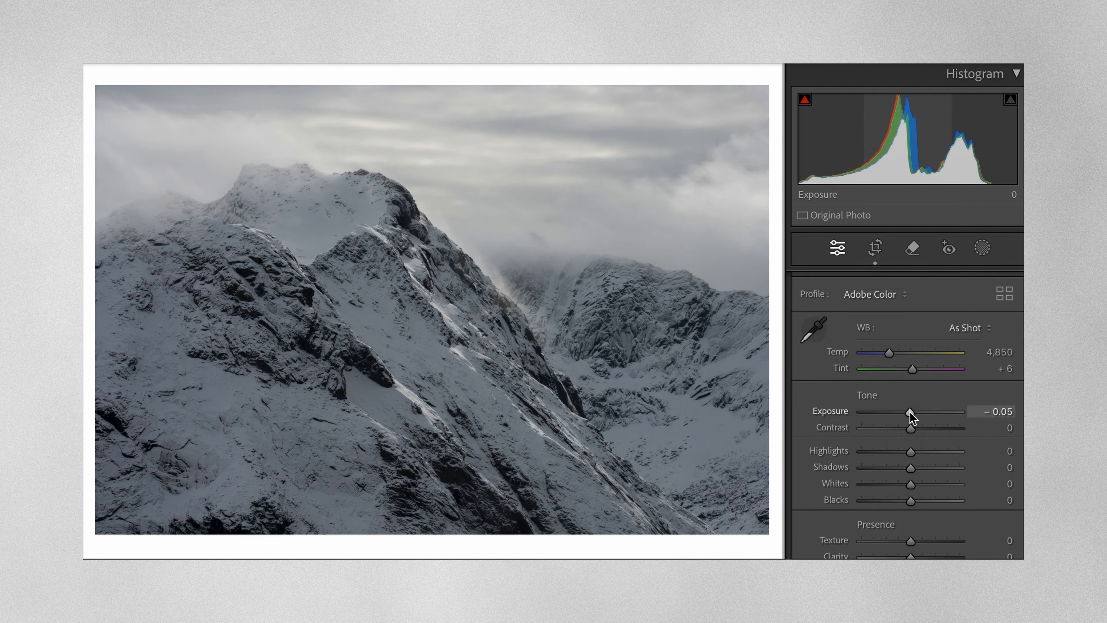
Slightly lower the snowy mountain photo's exposure and color-grade its shadows blue with hue 234 and saturation 15.
left_click_drag(910, 412, 908, 412)
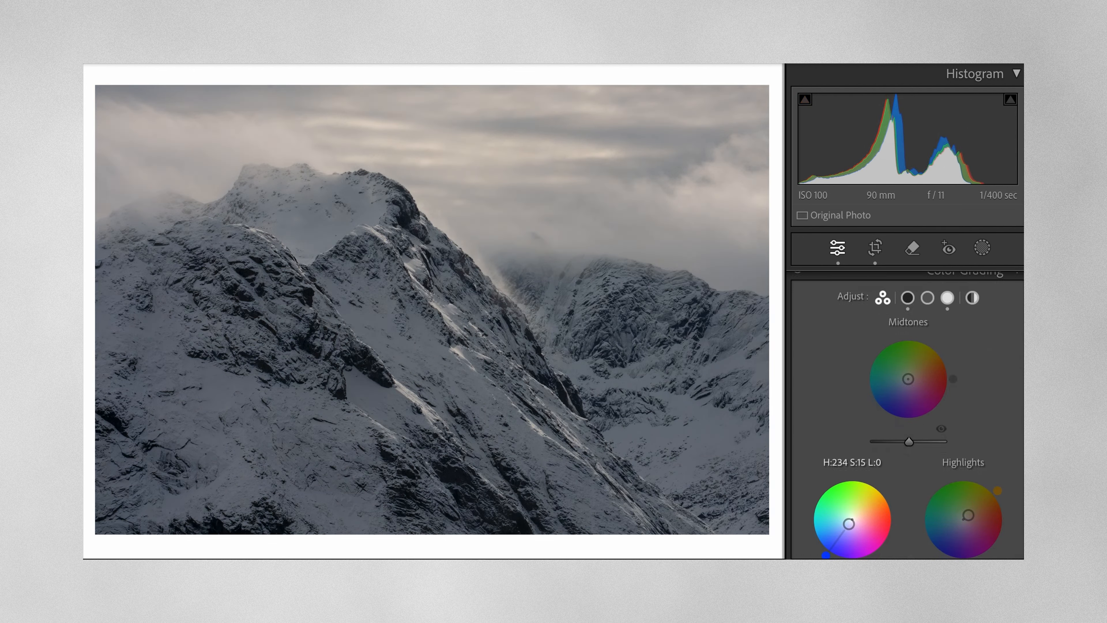
scroll(857, 509, "up", 1)
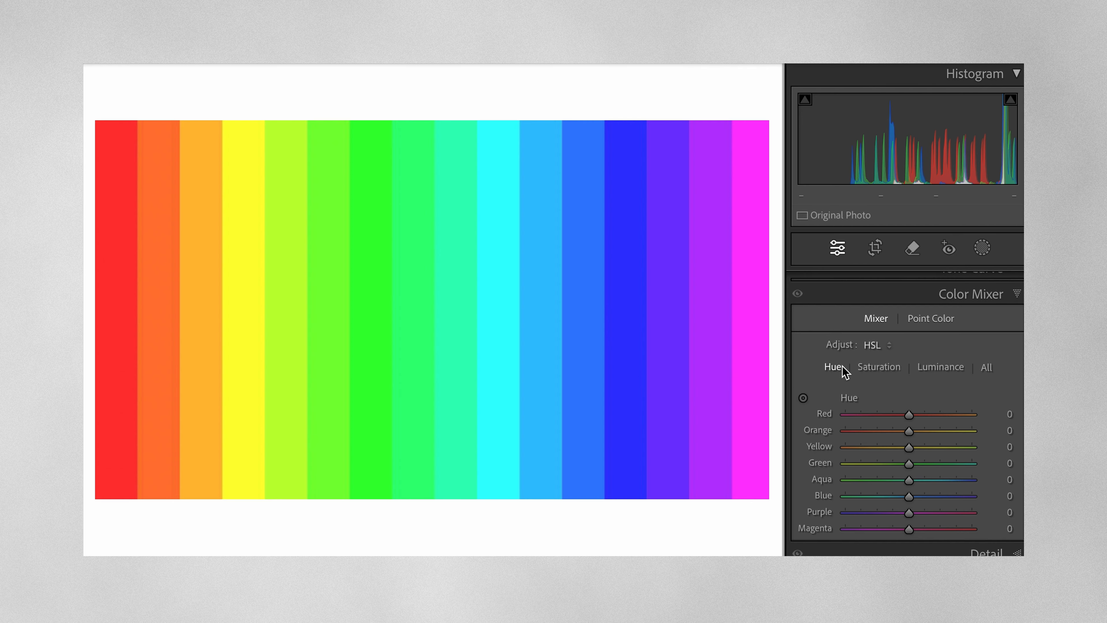
Try shifting the green and yellow hues on the color-bar chart in the Color Mixer, resetting each one.
left_click(881, 367)
left_click(938, 370)
left_click(834, 370)
left_click_drag(908, 464, 986, 464)
double_click(975, 465)
mouse_move(911, 448)
left_mouse_down()
mouse_move(845, 454)
mouse_move(1008, 454)
mouse_move(899, 454)
left_mouse_up()
double_click(900, 449)
Try lowering the green saturation of the color-bar chart to −92, and reset it.
left_click(877, 369)
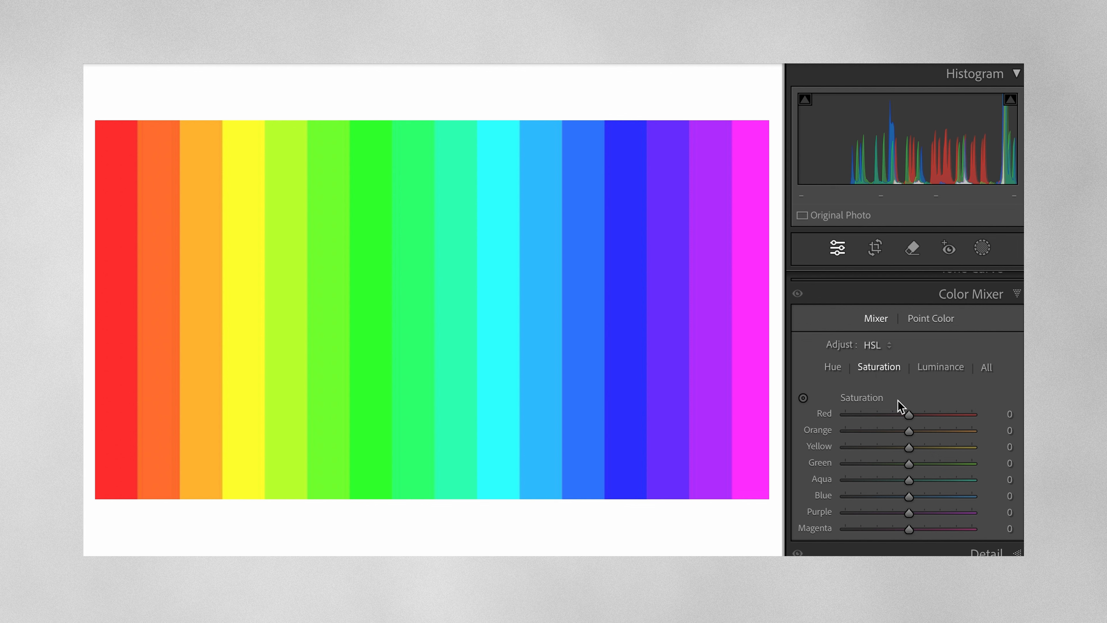
left_click_drag(908, 464, 850, 484)
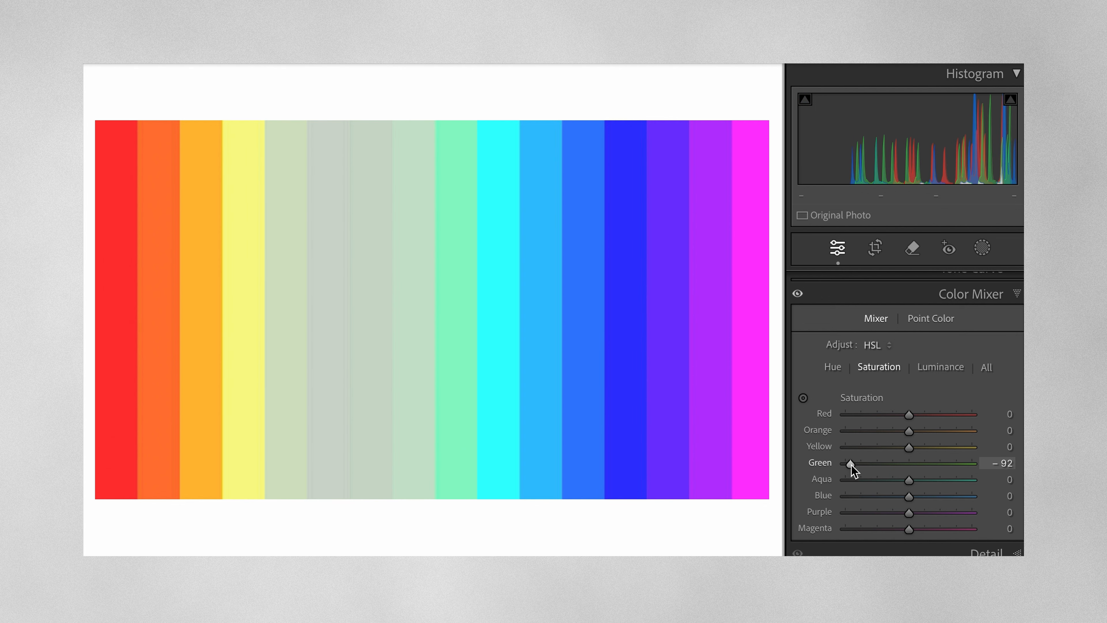
double_click(851, 465)
Raise the blue luminance of the color-bar chart in the Color Mixer.
left_click(939, 371)
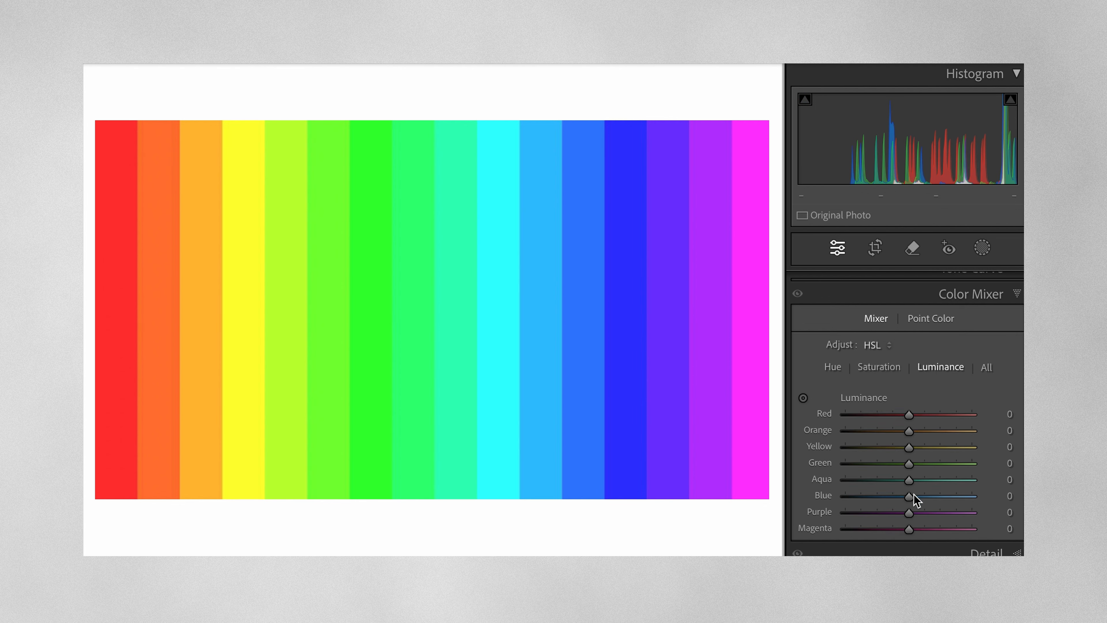
left_click_drag(913, 499, 947, 495)
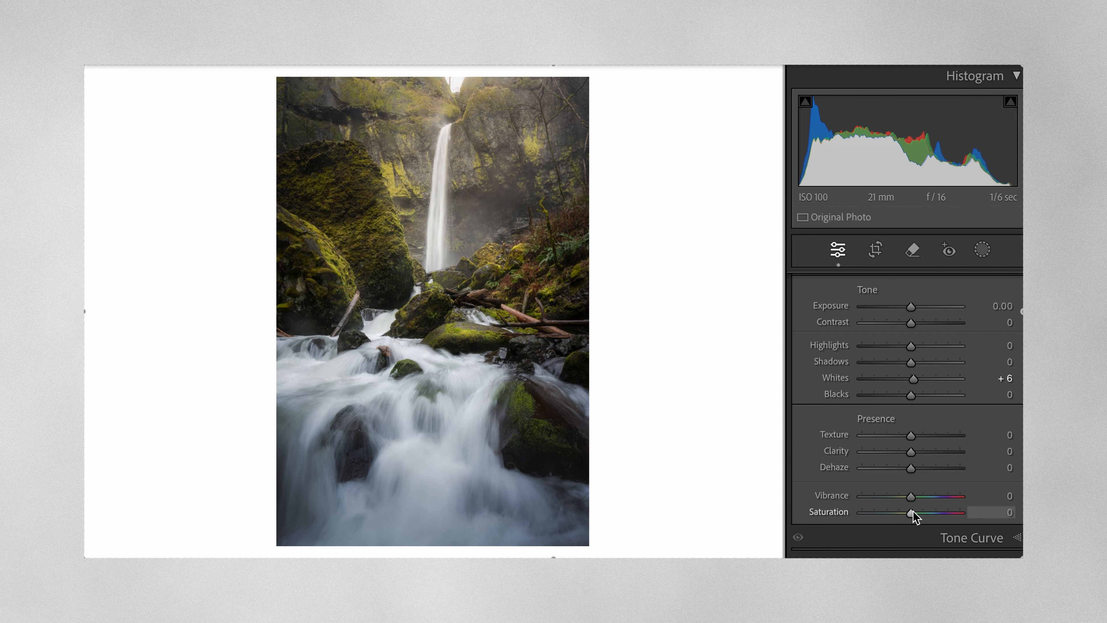
Try raising the overall saturation of the mossy waterfall photo.
left_click_drag(913, 510, 946, 511)
mouse_move(906, 415)
left_mouse_down()
mouse_move(915, 420)
mouse_move(912, 400)
left_mouse_up()
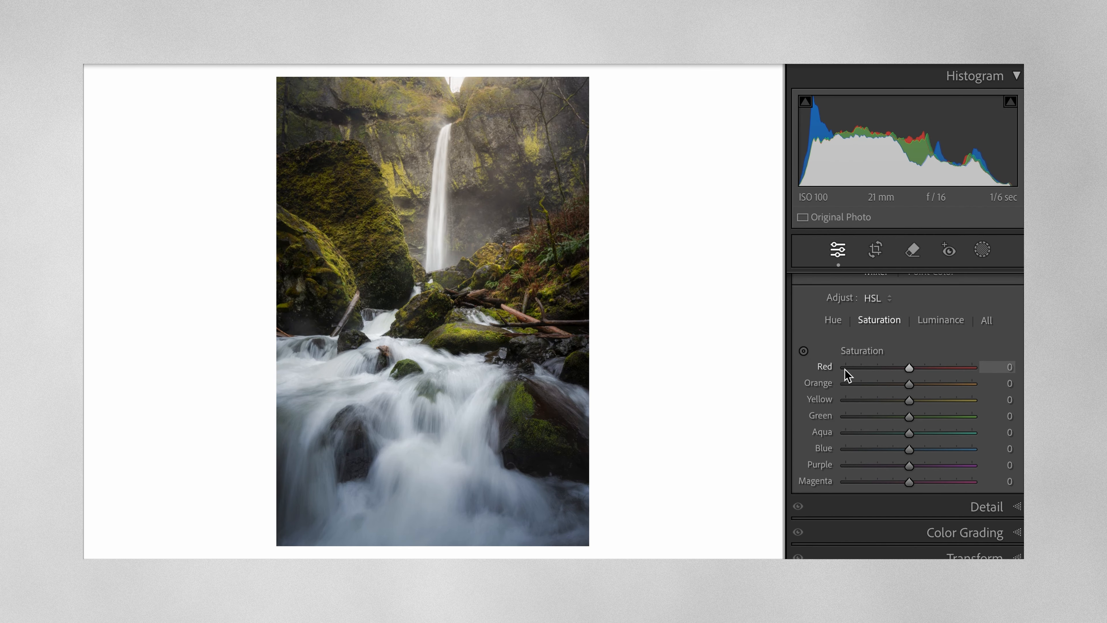
Set the Color Mixer saturation of all eight colors, from red through magenta, to −100 on the waterfall photo.
left_click(845, 367)
left_click(845, 383)
left_click(845, 400)
left_click(846, 416)
left_click(846, 433)
left_click(845, 449)
left_click(845, 465)
left_click(845, 481)
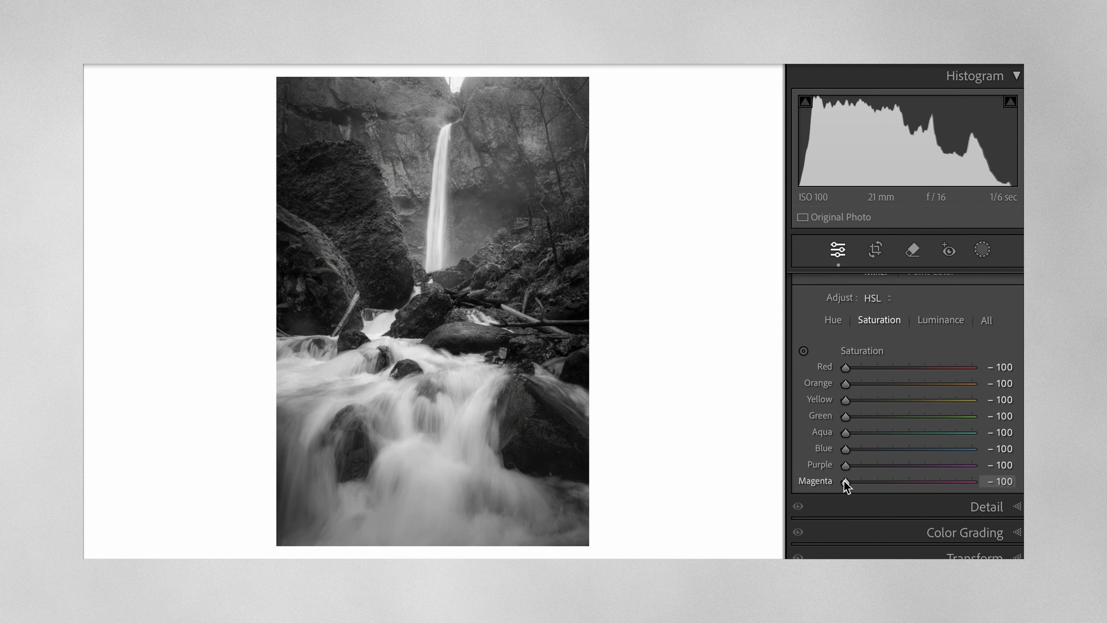
Bring back the waterfall photo's colors with saturation orange −4, yellow +3, green −13 and blue +8, and raise purple.
left_click_drag(847, 366, 773, 388)
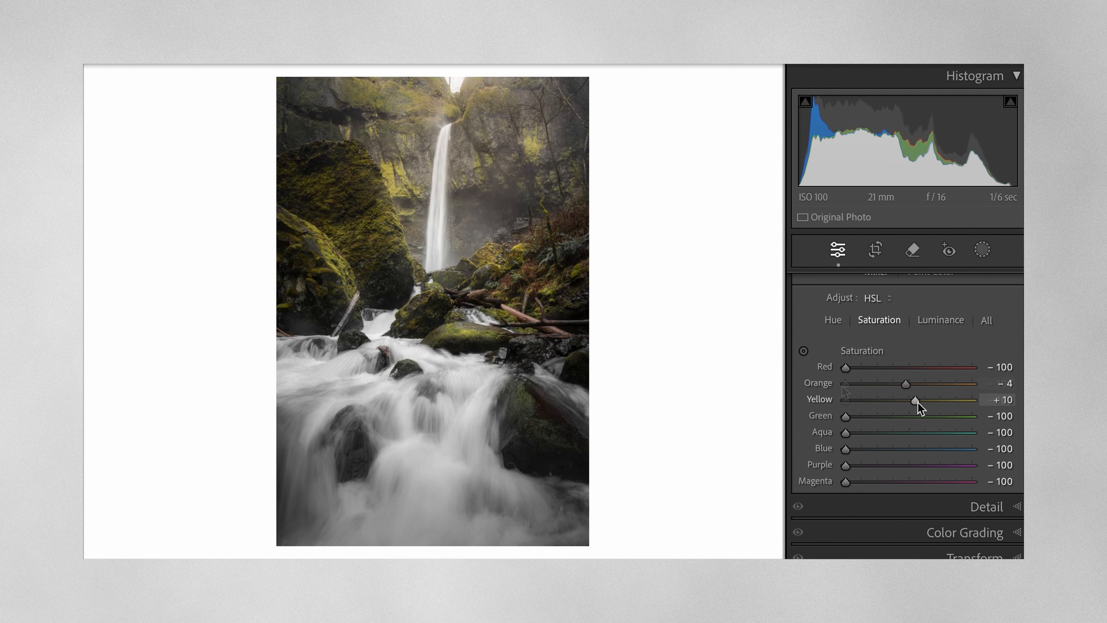
left_click_drag(917, 403, 911, 402)
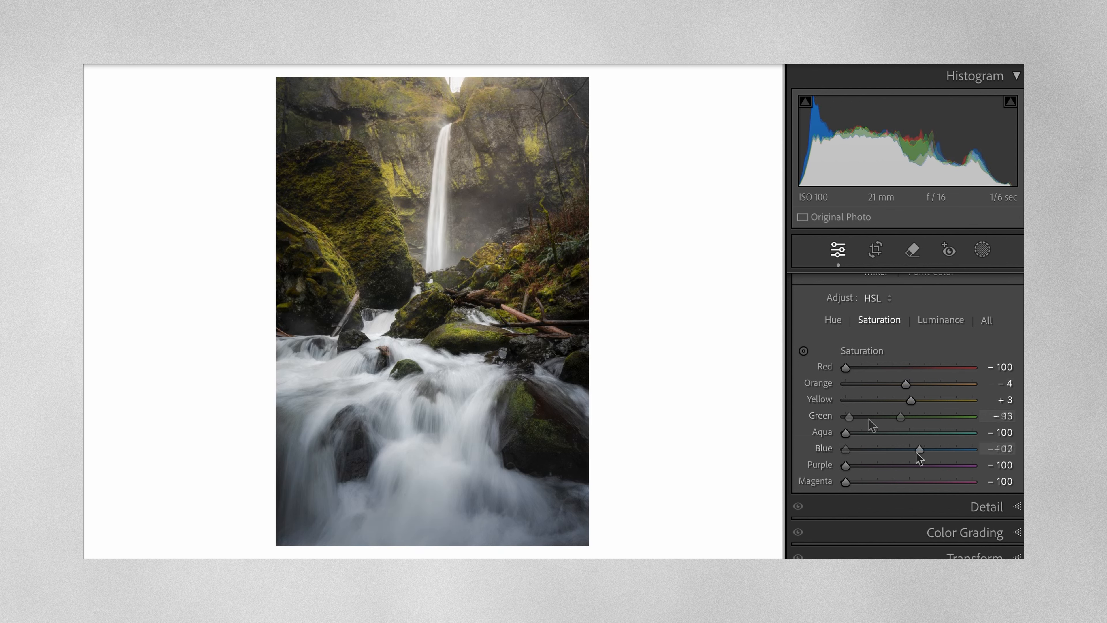
left_click_drag(919, 451, 911, 452)
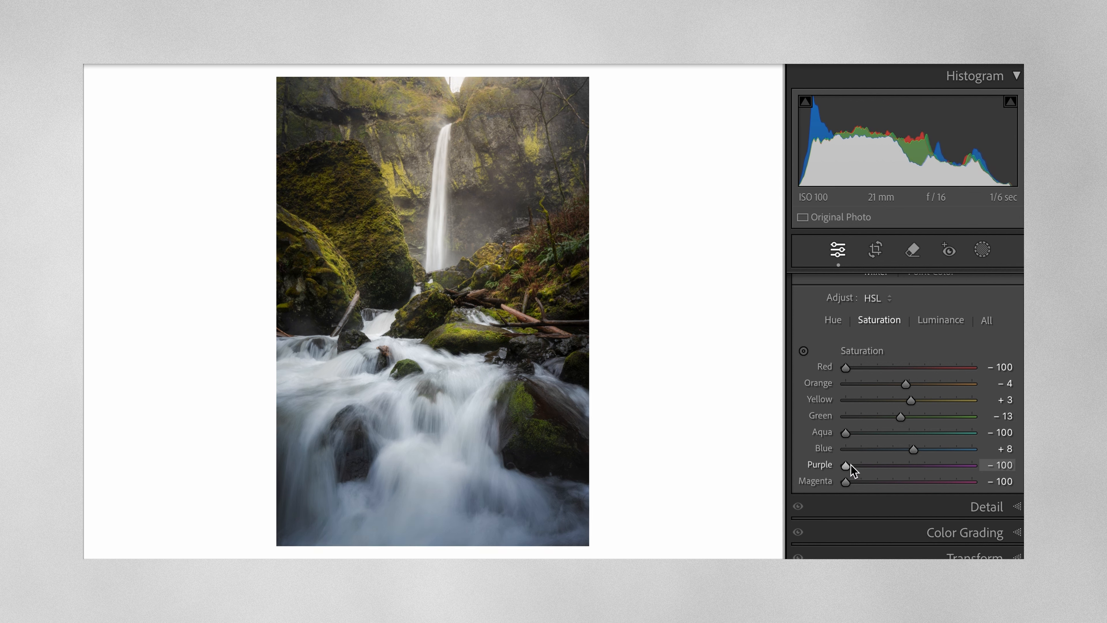
left_click_drag(850, 466, 959, 484)
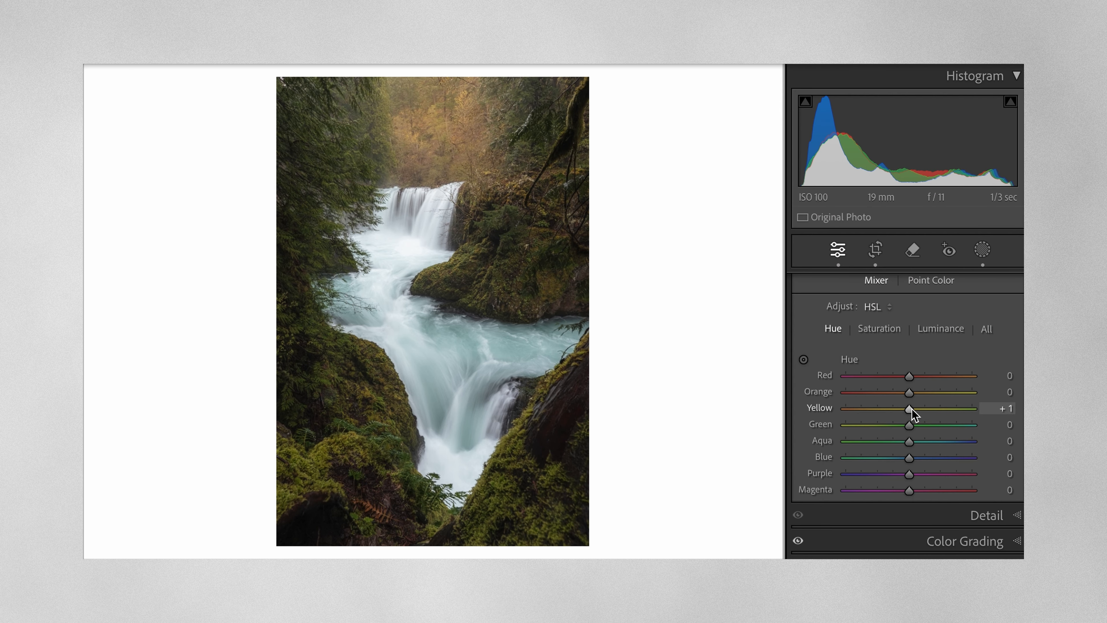
Shift the yellow hue on the turquoise river photo and lower the blue luminance on the snowy coastal road photo.
left_click_drag(906, 410, 916, 427)
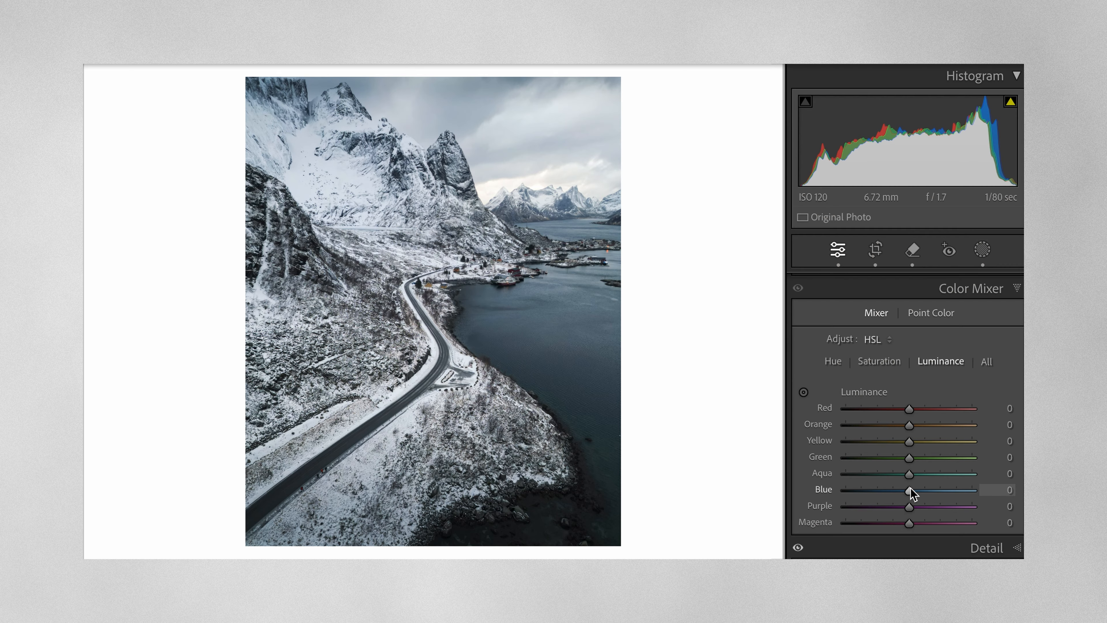
left_click_drag(910, 489, 904, 489)
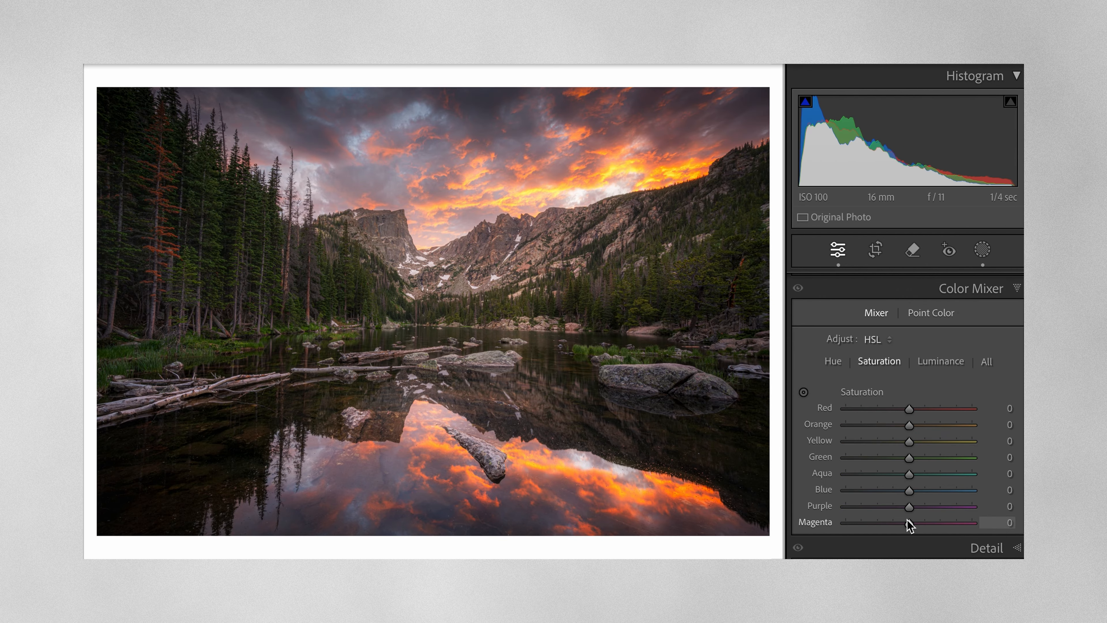
Lower the magenta saturation of the sunset mountain lake photo in the Color Mixer.
left_click_drag(894, 526, 891, 527)
left_click_drag(910, 409, 908, 422)
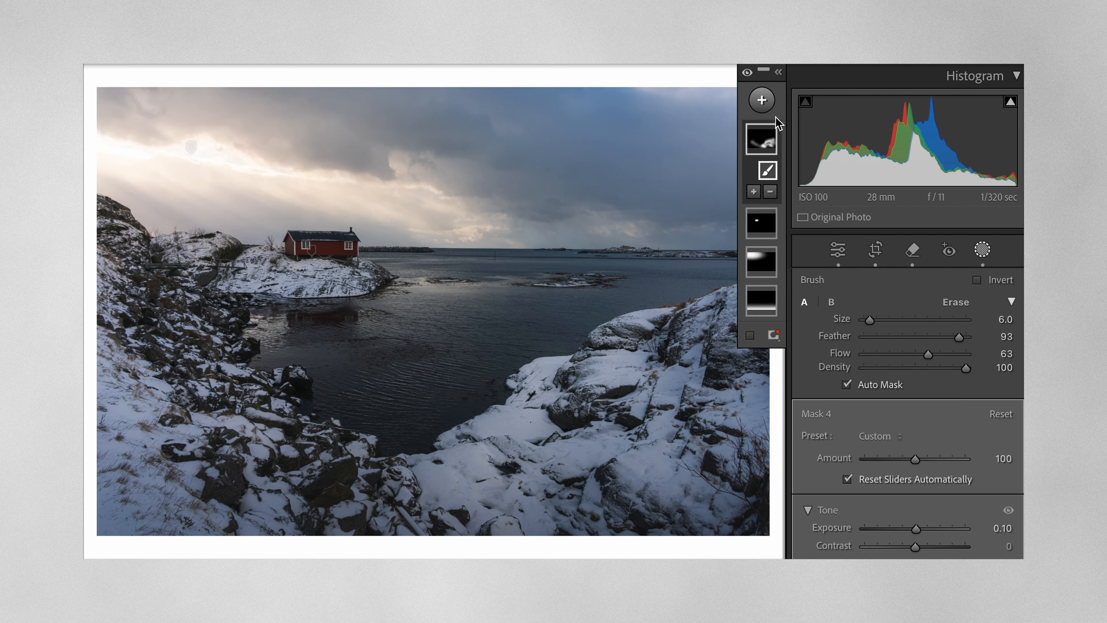
Add a linear gradient mask over the upper sky of the red cabin photo, with exposure −0.54 and a cooler temperature.
left_click(762, 100)
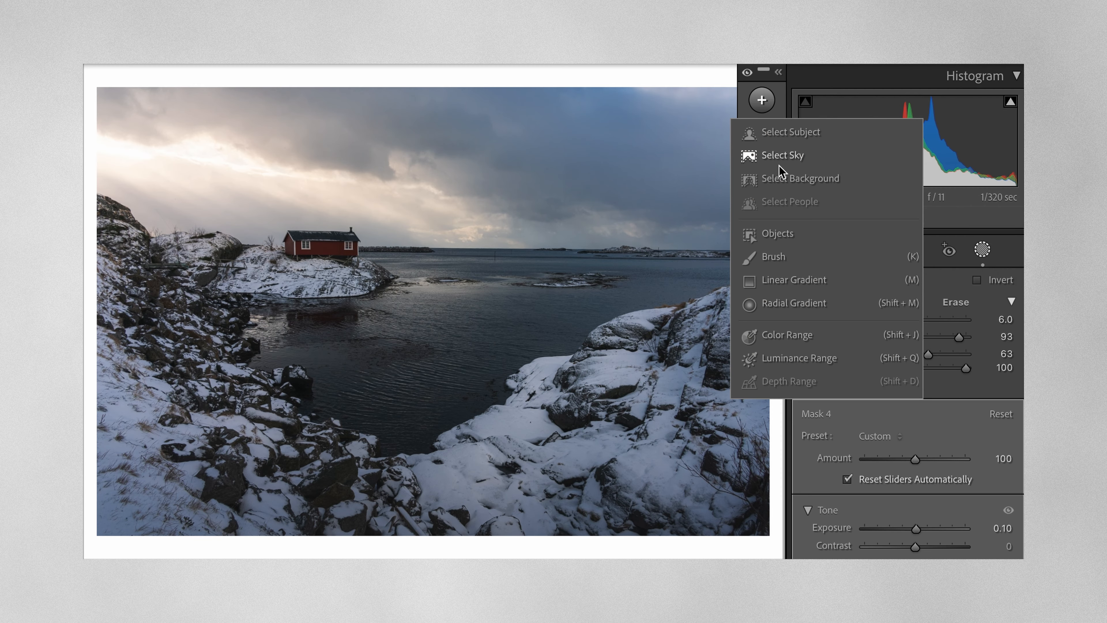
left_click(777, 289)
left_click_drag(588, 107, 588, 182)
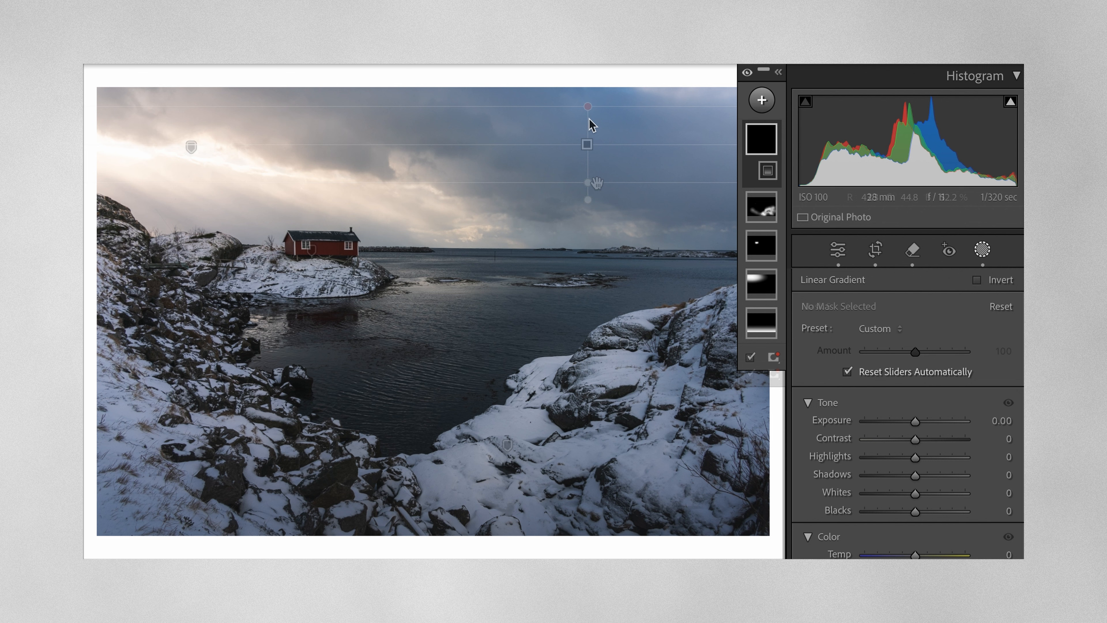
left_click_drag(915, 421, 907, 420)
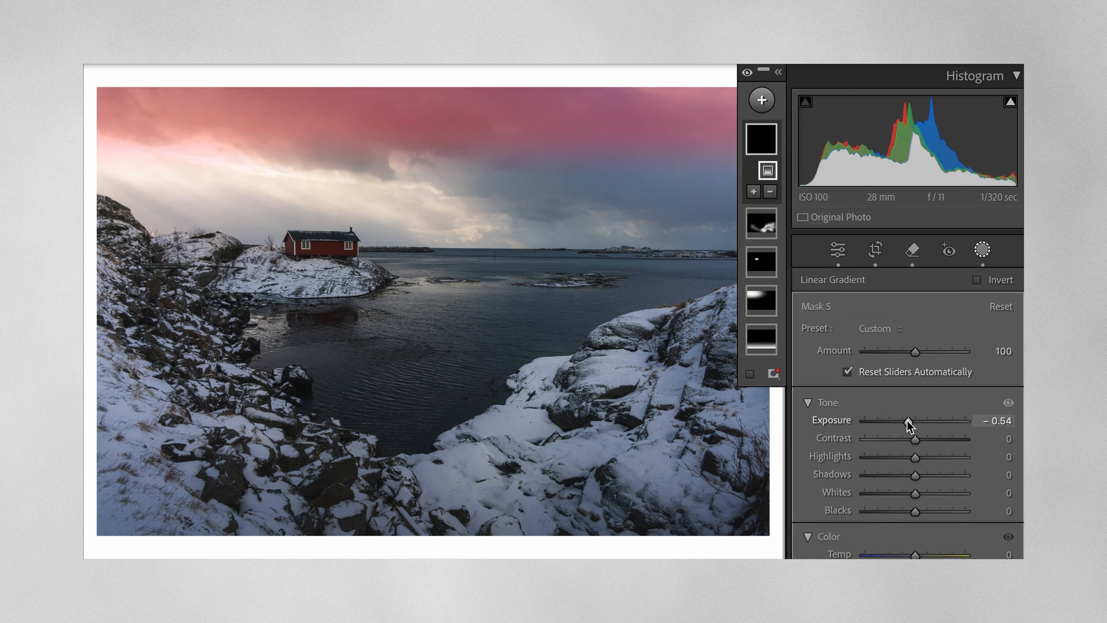
scroll(907, 420, "down", 3)
left_click_drag(915, 478, 909, 478)
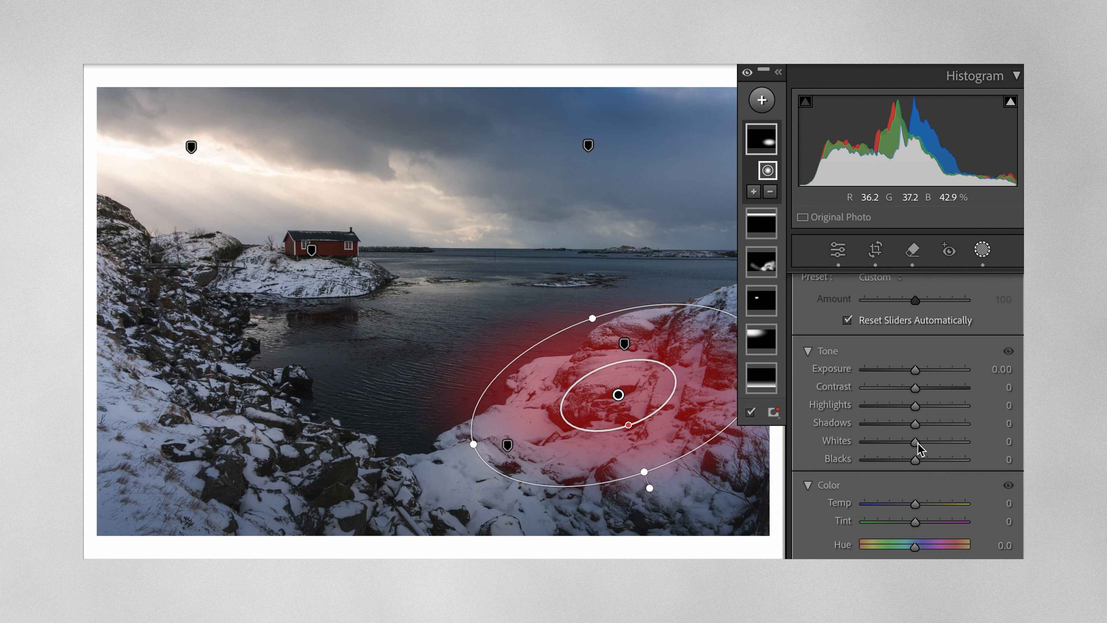
Set Whites to 13 and Temp to 7 for the radial gradient mask on the snowy foreground rocks, and leave masking.
left_click_drag(917, 442, 923, 442)
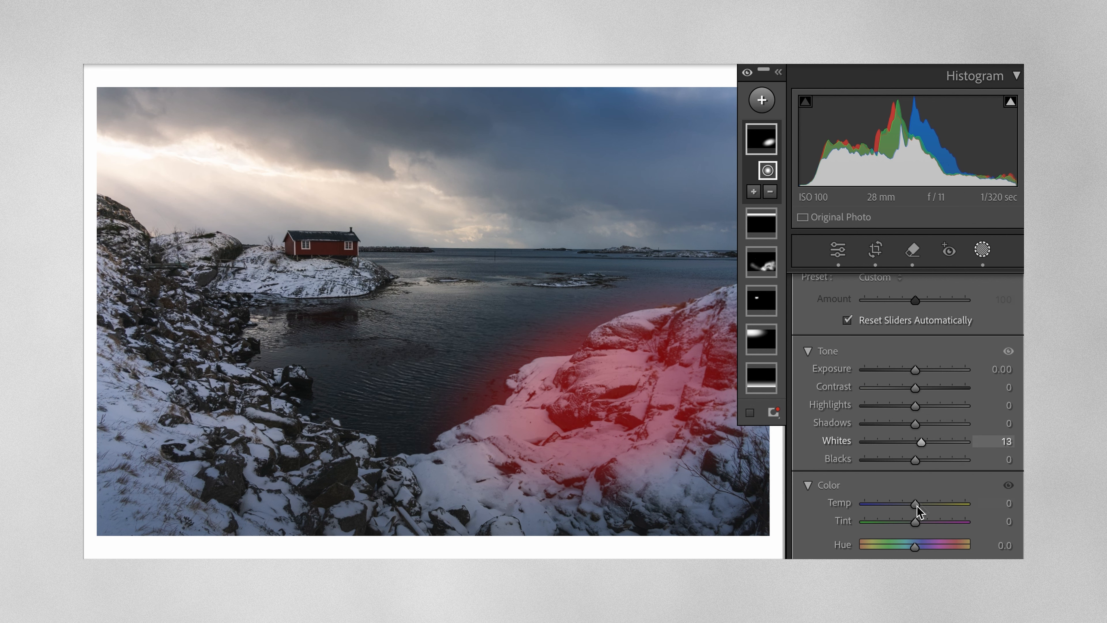
left_click_drag(917, 506, 920, 504)
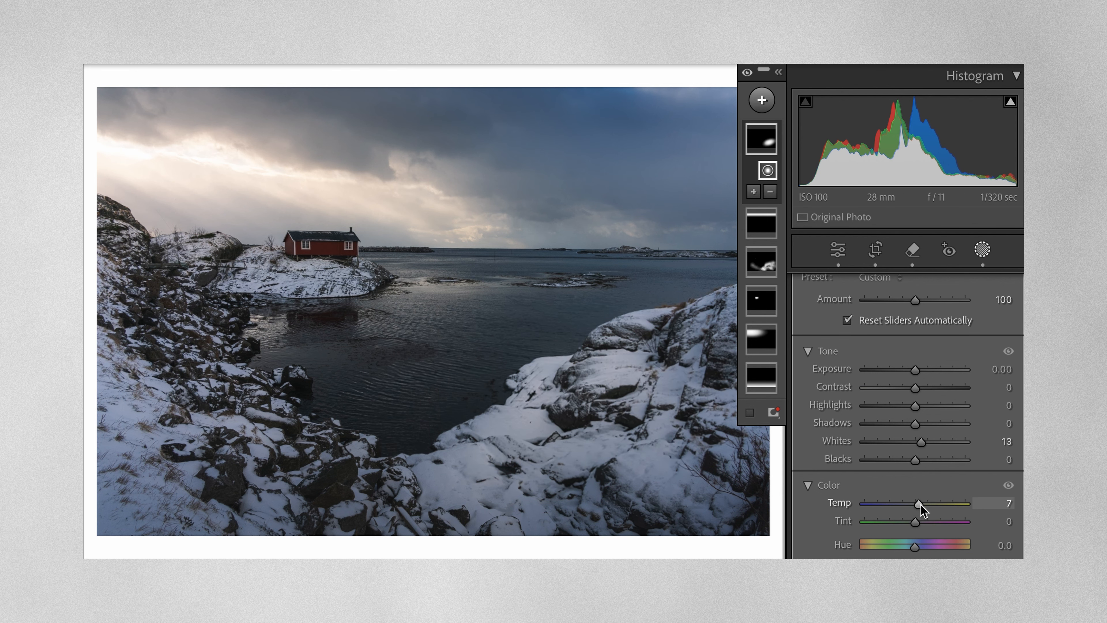
left_click(844, 251)
Compare the edited red cabin photo with its unedited version.
key("backslash")
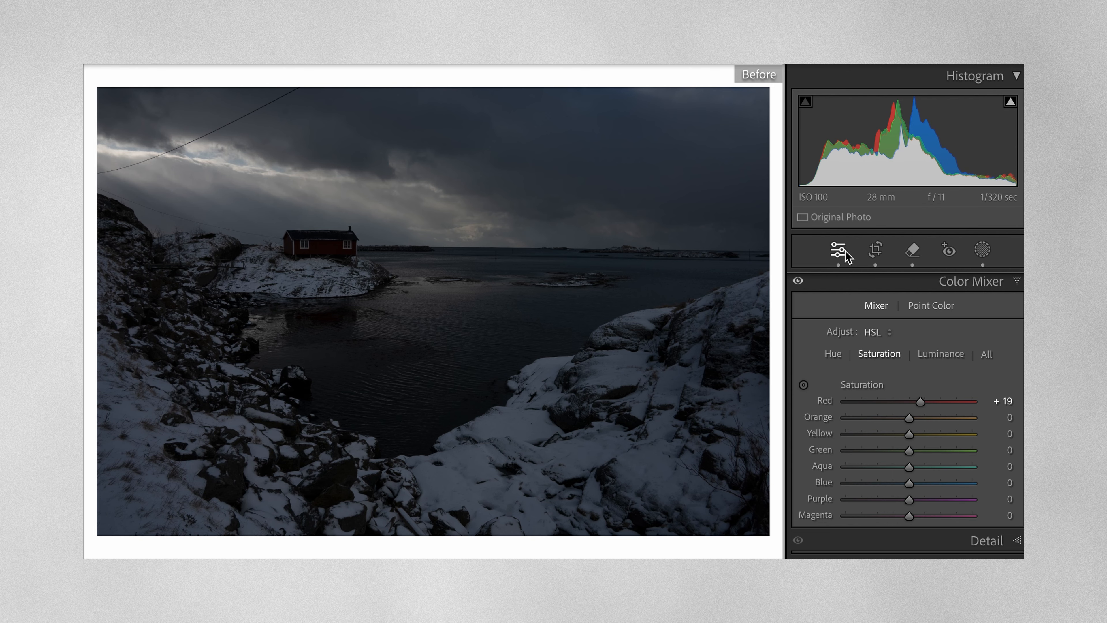
key("backslash")
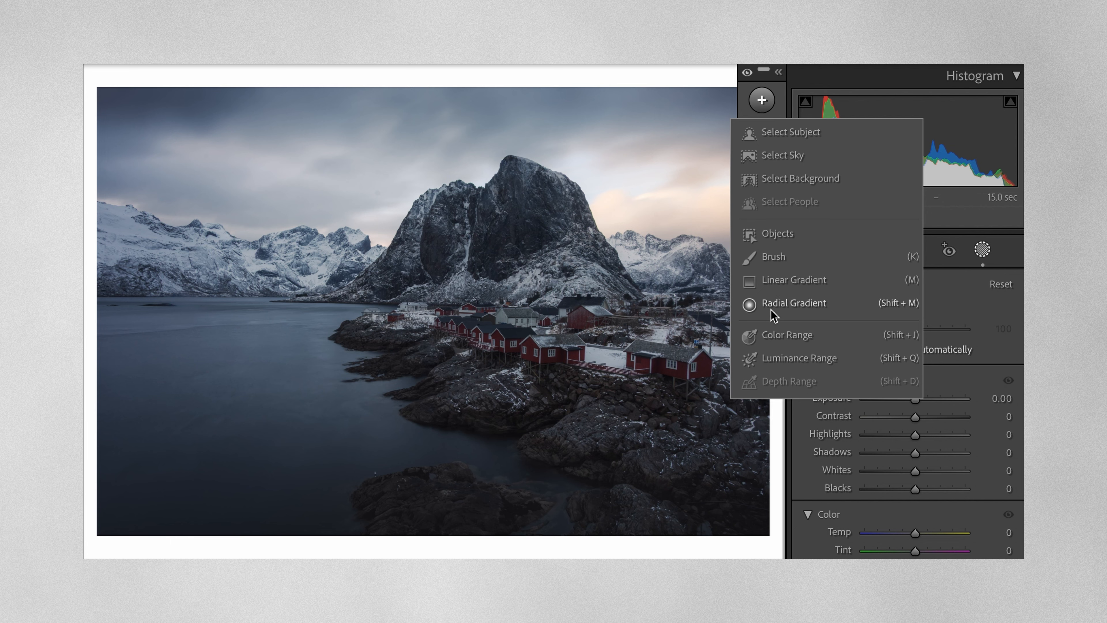
Add a radial gradient mask over the fishing village and surrounding water, with exposure 0.41 and clarity 6.
left_click(771, 312)
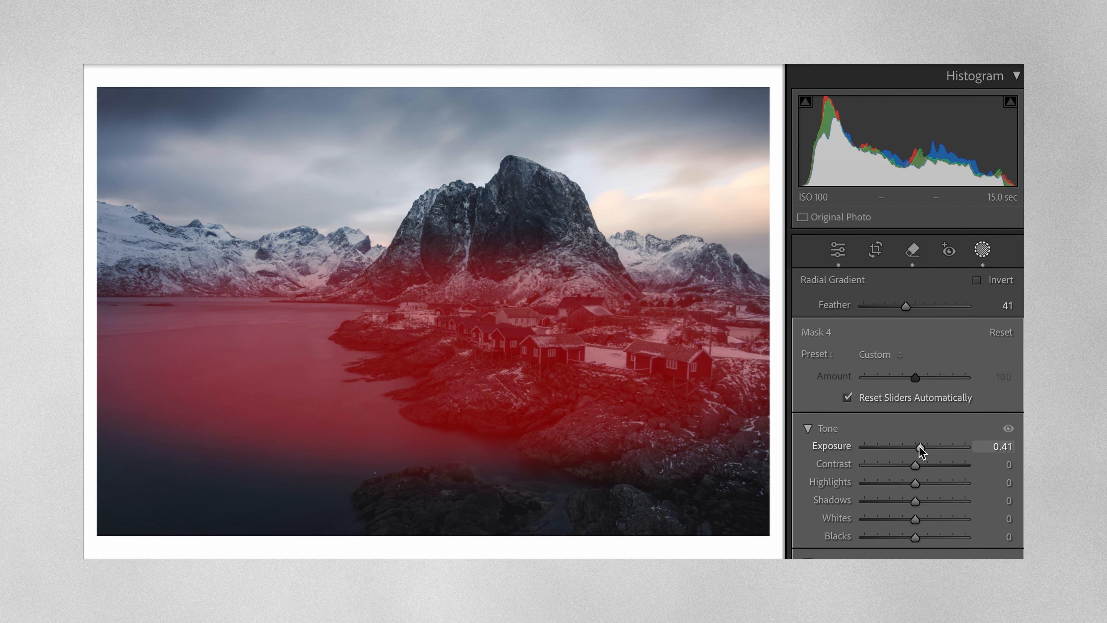
scroll(907, 436, "down", 2)
left_click_drag(915, 443, 926, 446)
left_click_drag(915, 506, 922, 506)
left_click_drag(915, 396, 916, 396)
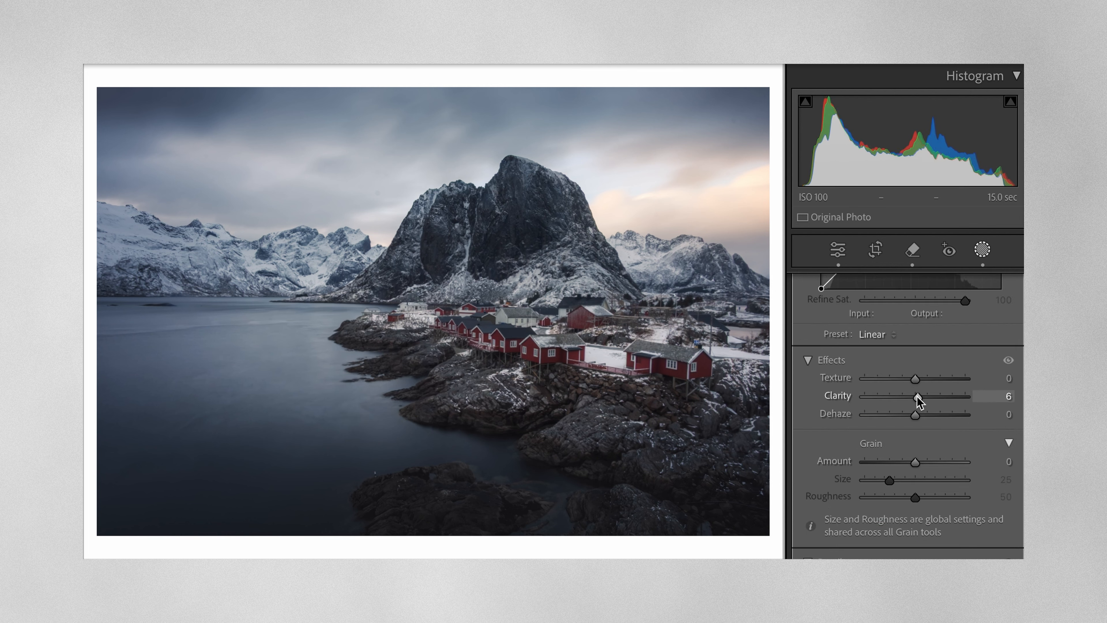